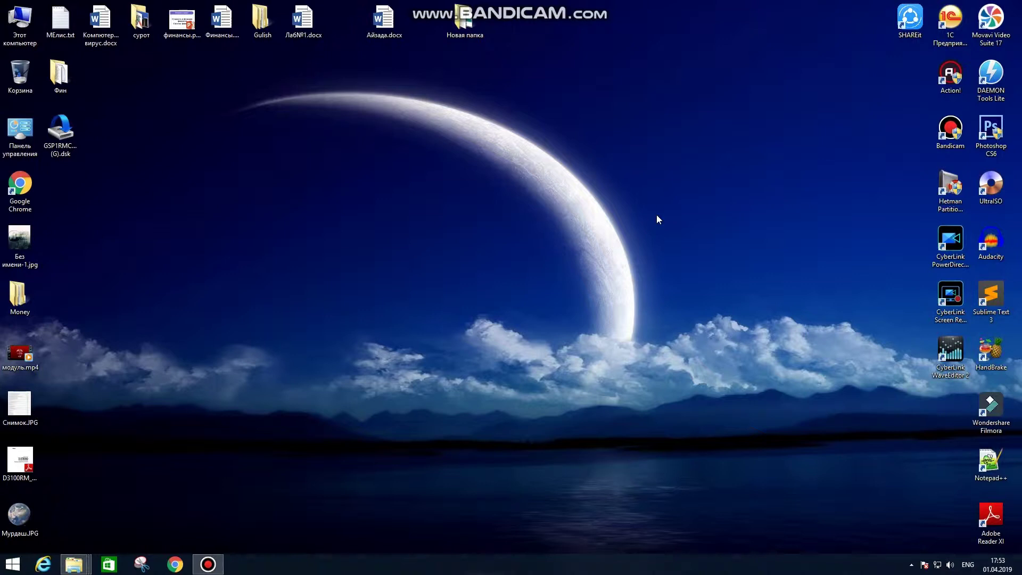
left_click_drag(650, 180, 669, 205)
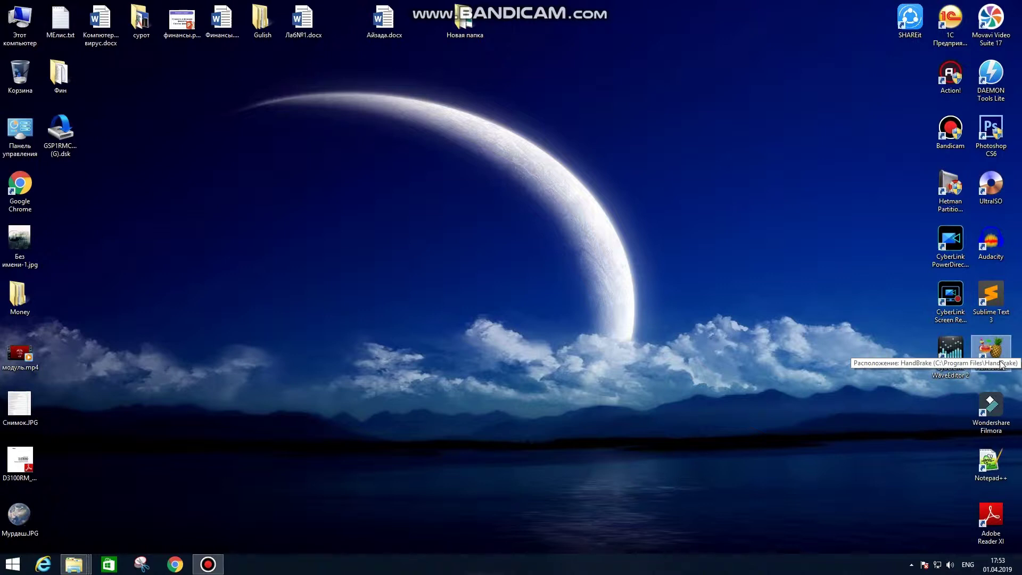
Browse in File Explorer to the Compcent folder, nested inside the Private folder on drive D.
double_click(20, 21)
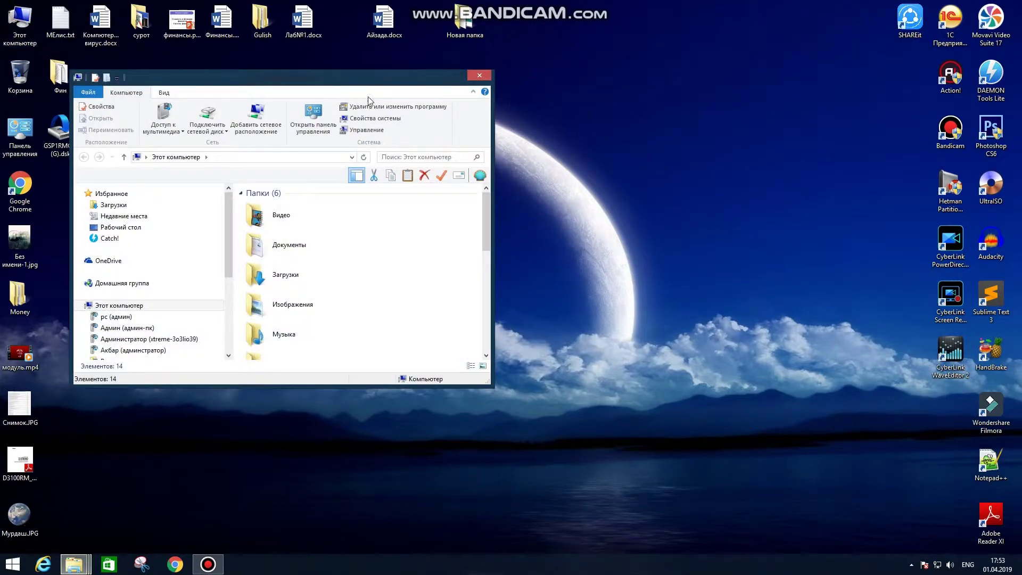
double_click(461, 75)
left_click(375, 190)
double_click(374, 191)
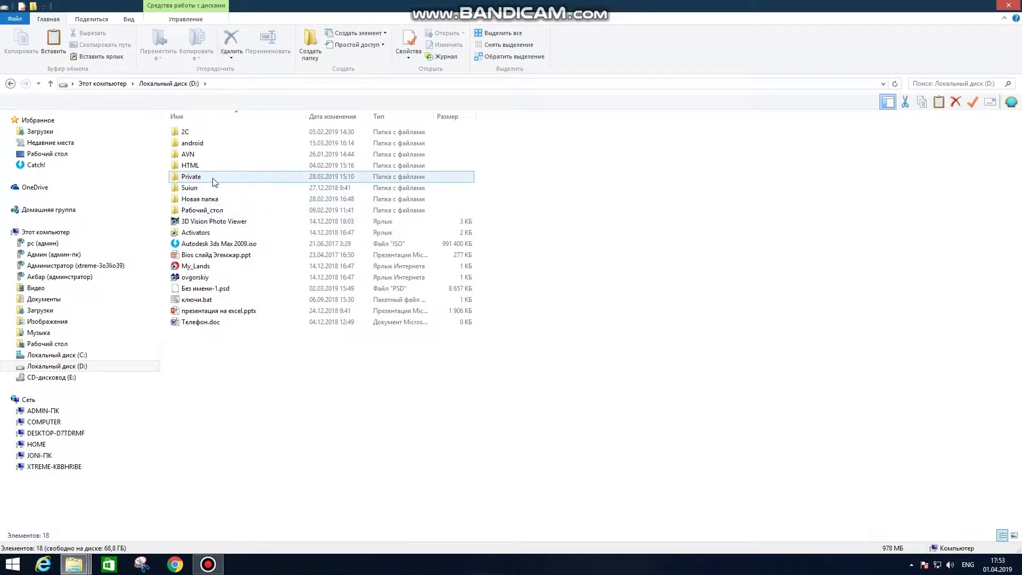
left_click(213, 178)
double_click(212, 178)
double_click(211, 135)
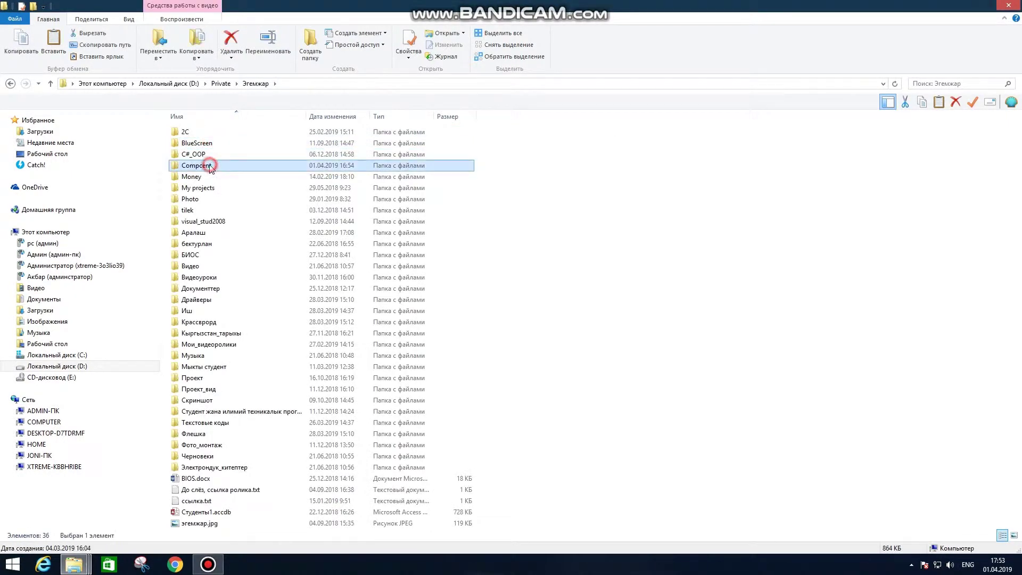
double_click(205, 168)
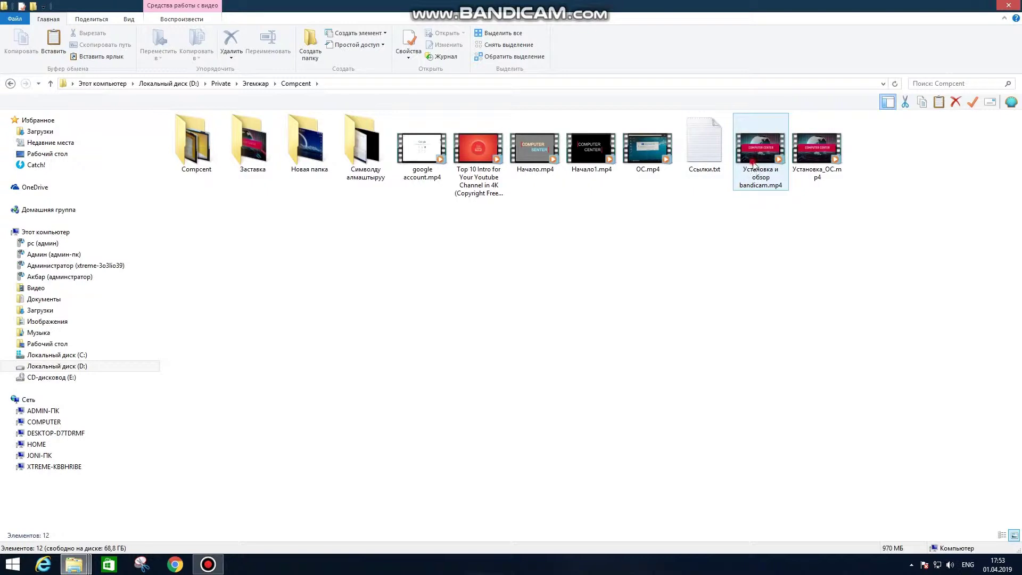
Check the file size of "Установка и обзор bandicam.mp4" in its properties and close them.
left_click(755, 165)
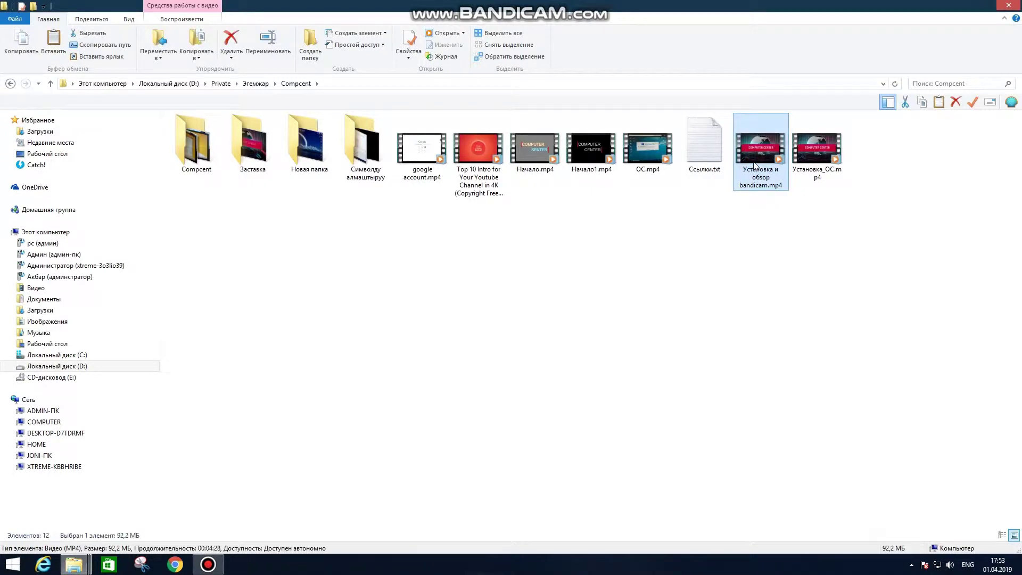
right_click(754, 164)
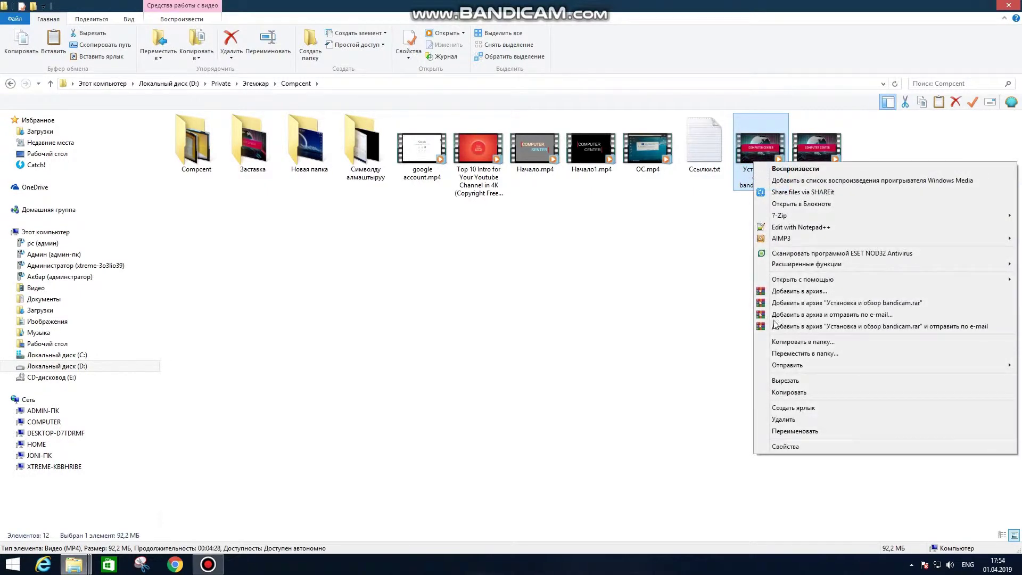
left_click(785, 447)
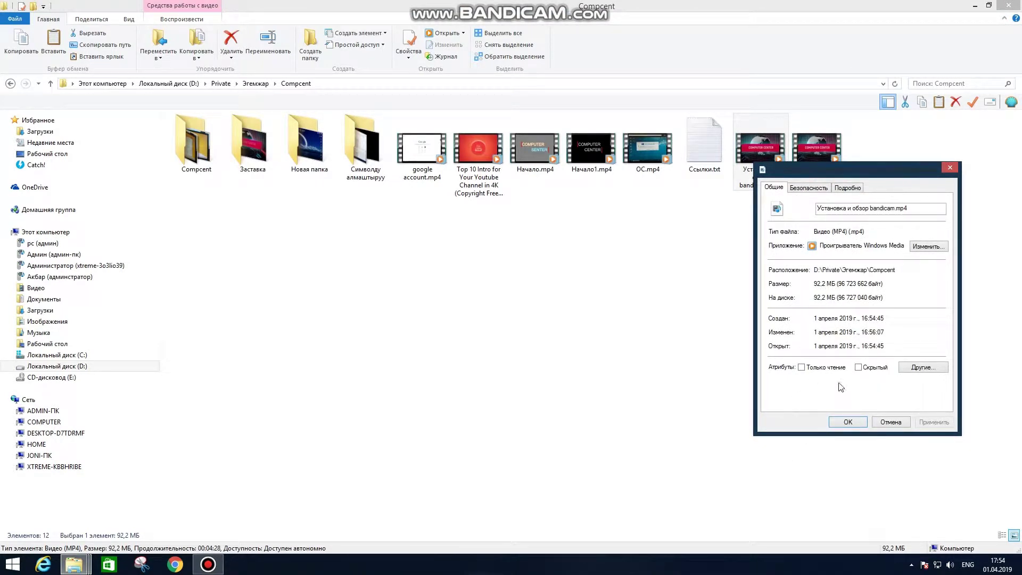
left_click(894, 422)
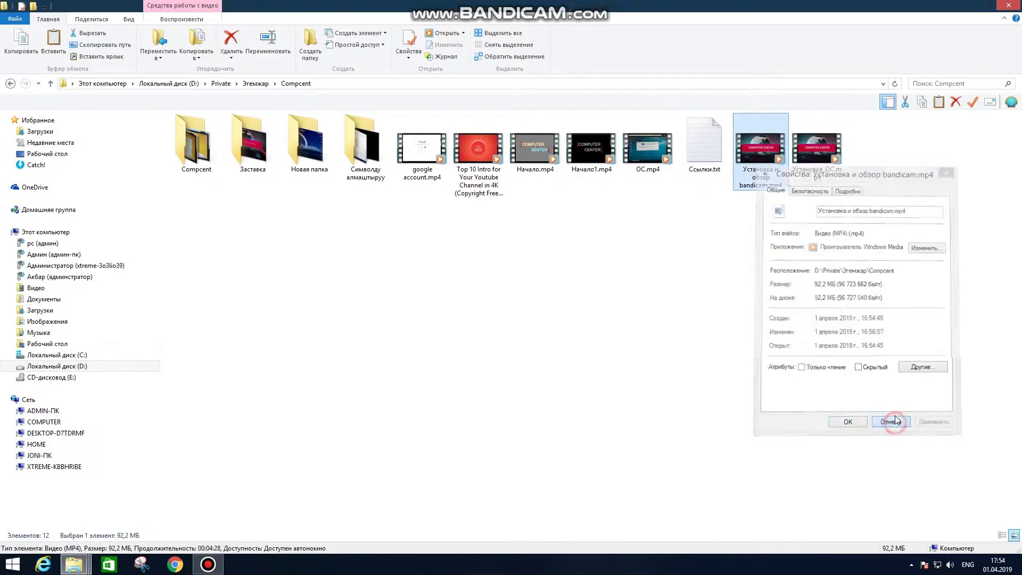
Minimise the folder window and launch HandBrake.
left_click(973, 6)
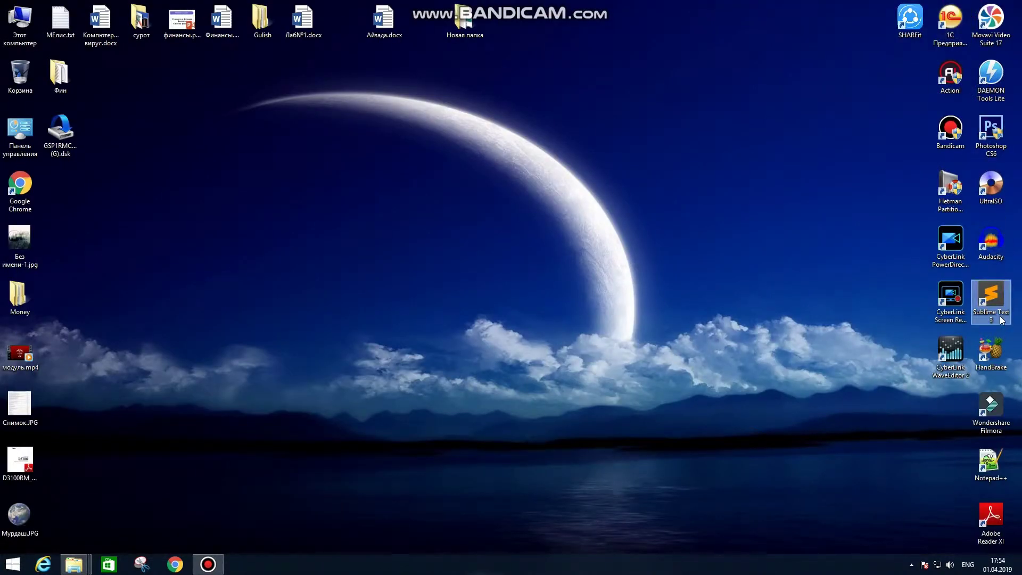
double_click(997, 357)
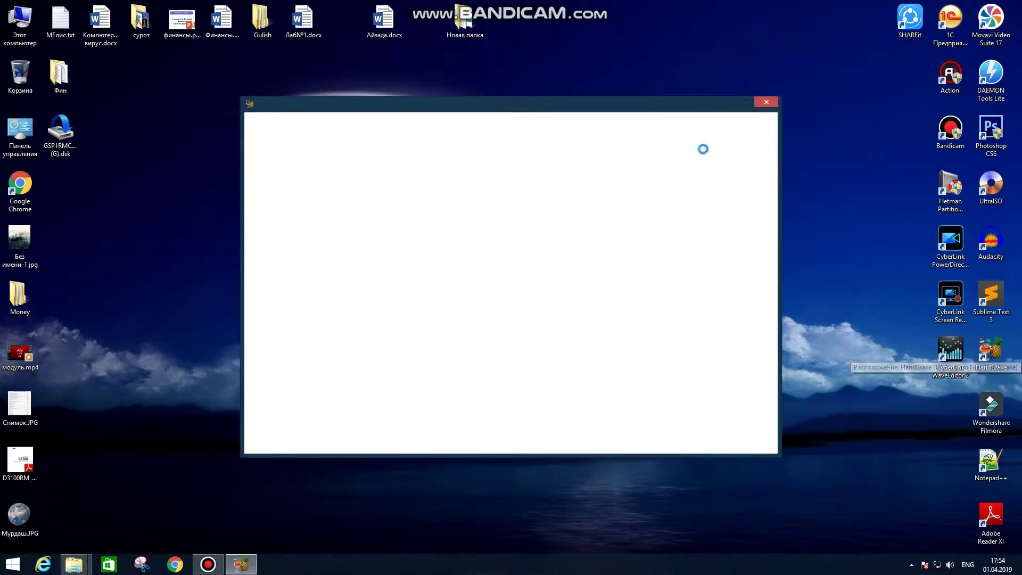
mouse_move(606, 109)
left_mouse_down()
mouse_move(634, 91)
mouse_move(607, 104)
mouse_move(624, 113)
mouse_move(604, 117)
mouse_move(604, 98)
left_mouse_up()
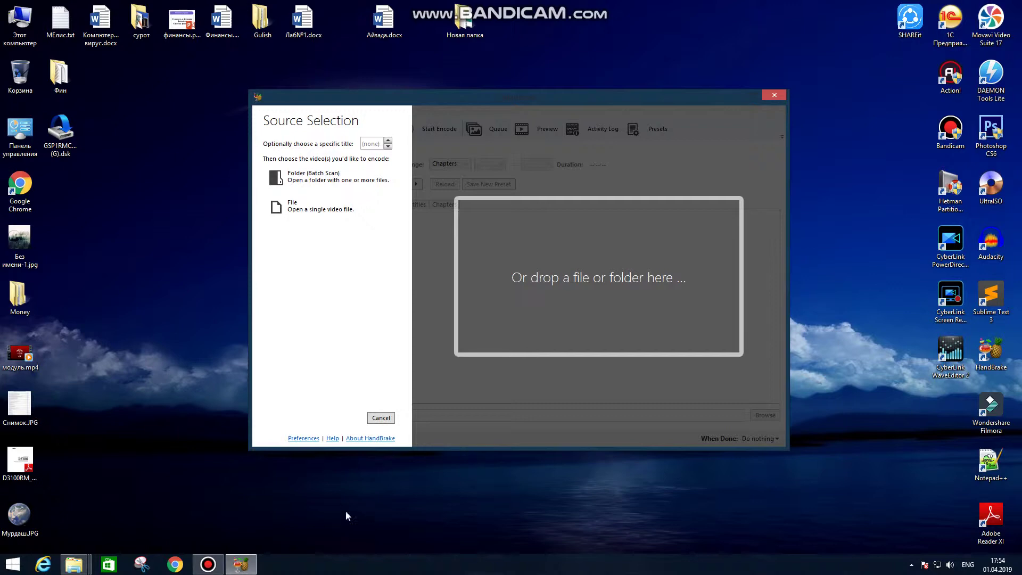
Load "Установка и обзор bandicam.mp4" from the Compcent folder into HandBrake as the source, and minimise the folder window.
mouse_move(75, 564)
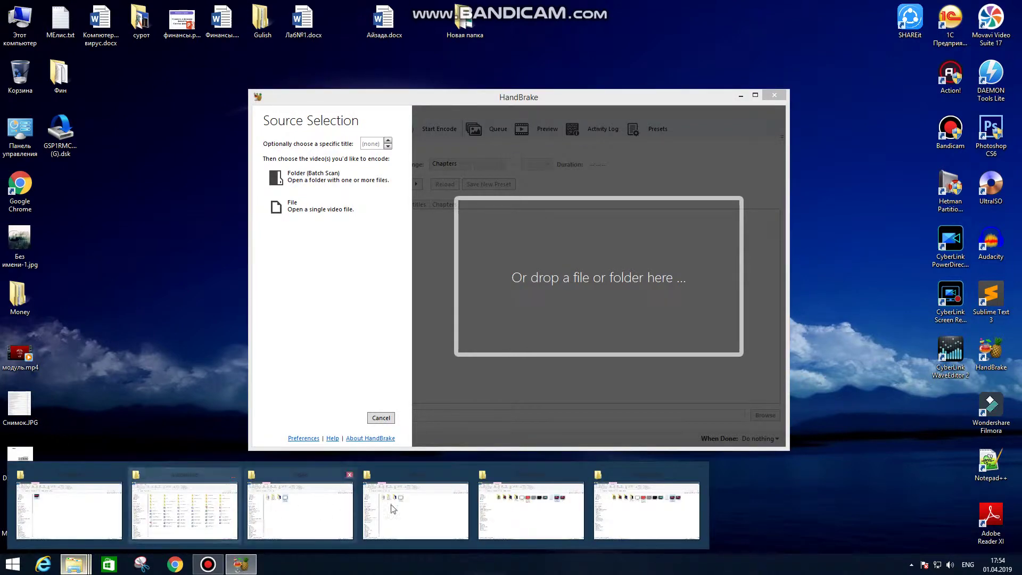
left_click(625, 503)
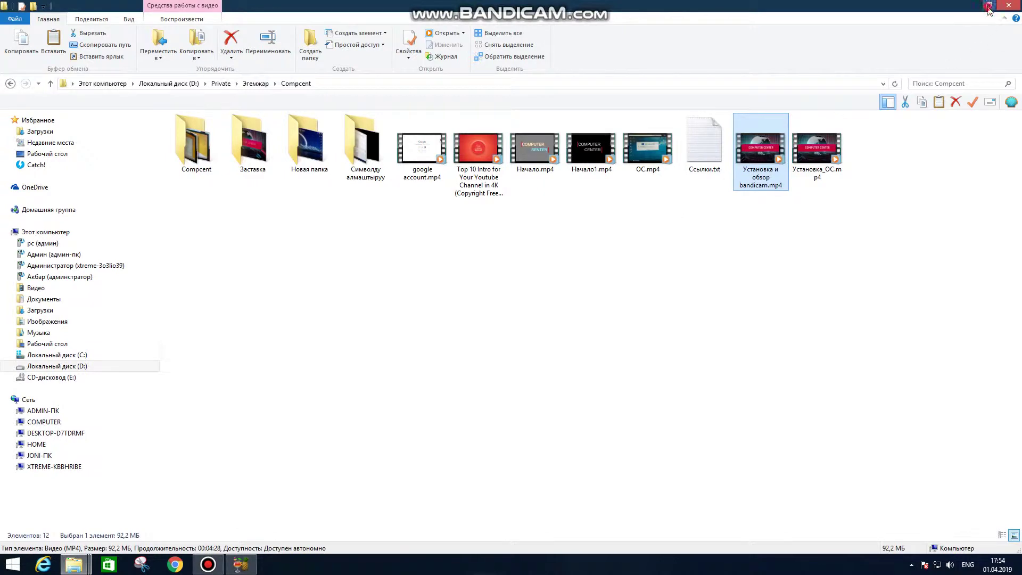
left_click(989, 6)
left_click_drag(399, 79, 886, 247)
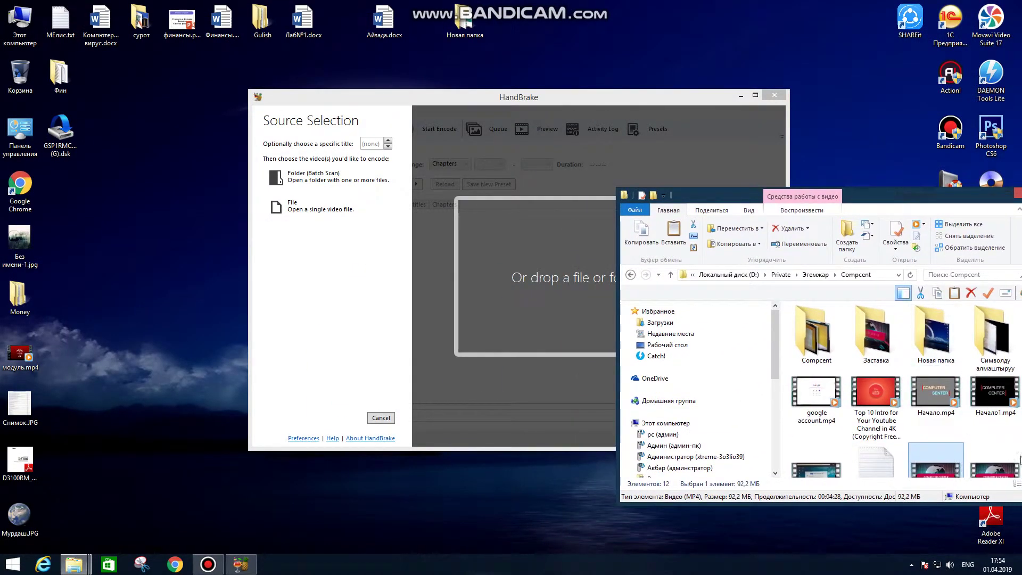
left_click_drag(868, 195, 826, 172)
scroll(990, 335, "down", 1)
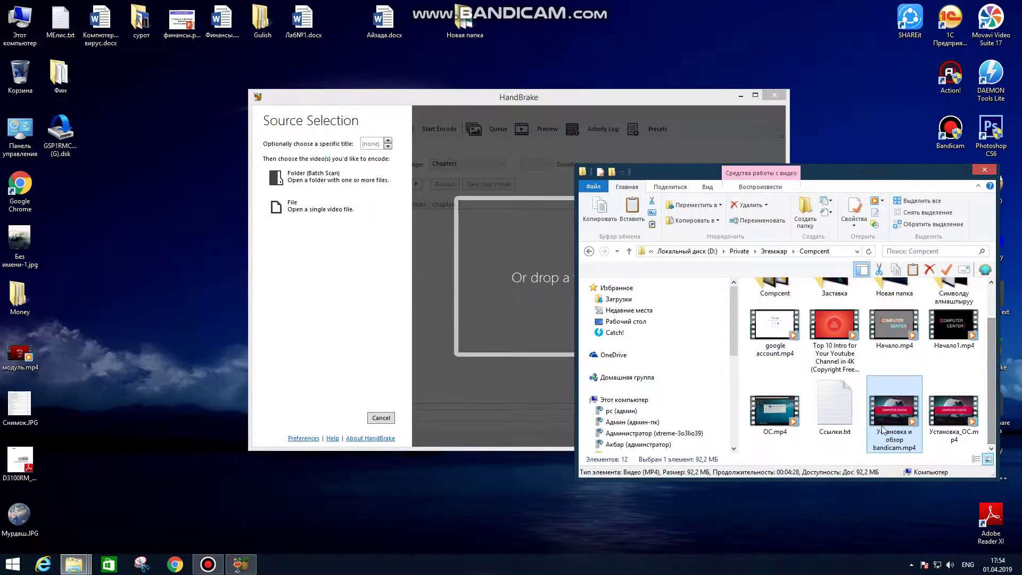
left_click_drag(808, 406, 477, 295)
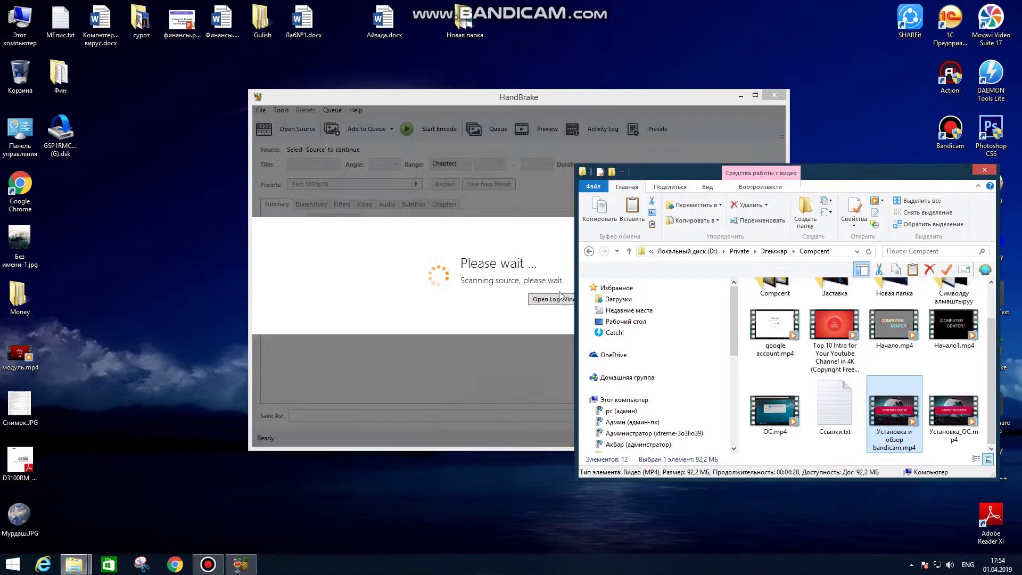
left_click(951, 169)
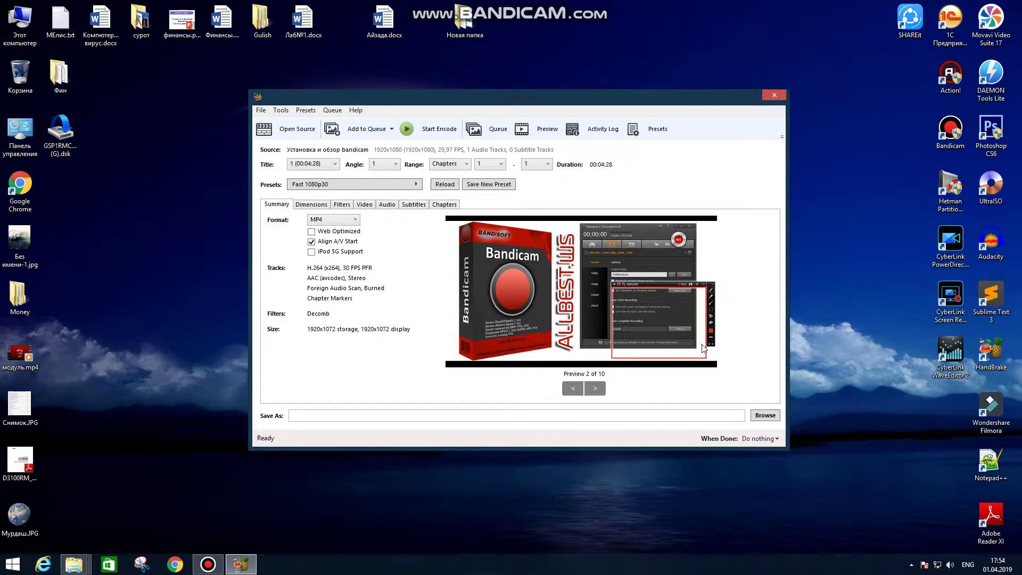
Lower the video's Constant Quality setting slightly towards Lower Quality.
left_click(365, 206)
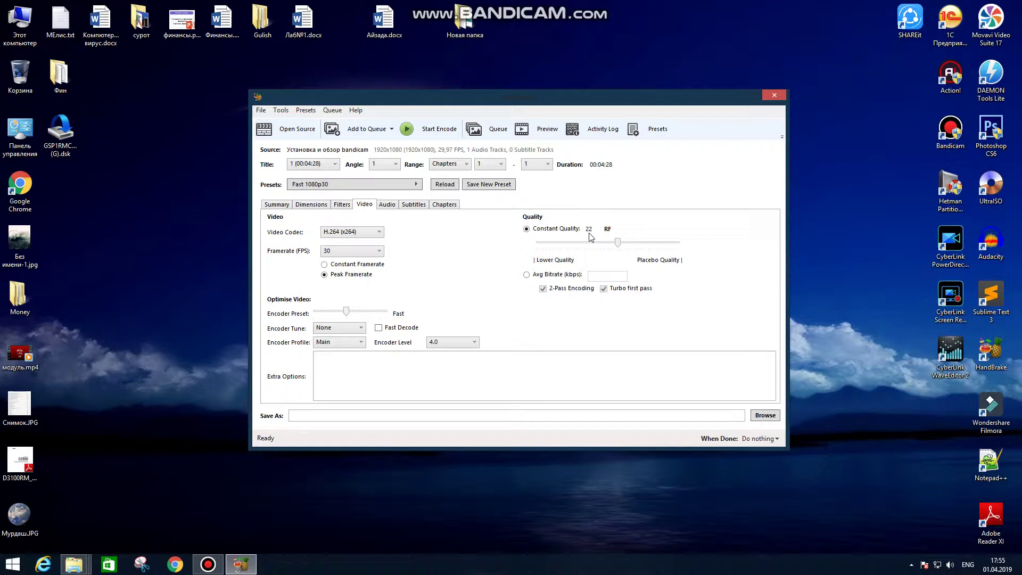
left_click_drag(618, 242, 601, 245)
Set the audio track's codec to MP3 and its bitrate to 320.
left_click(389, 208)
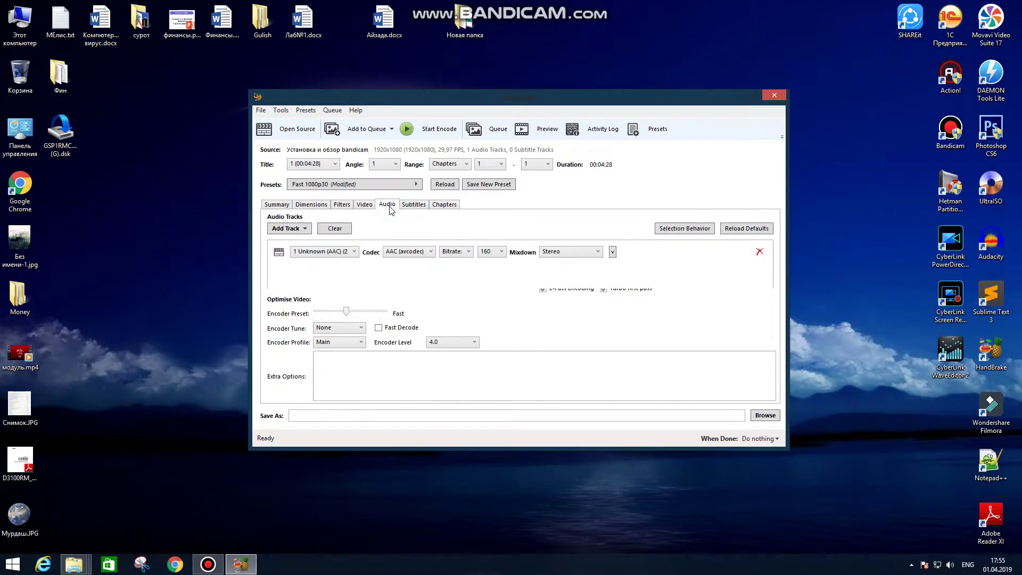
left_click(428, 254)
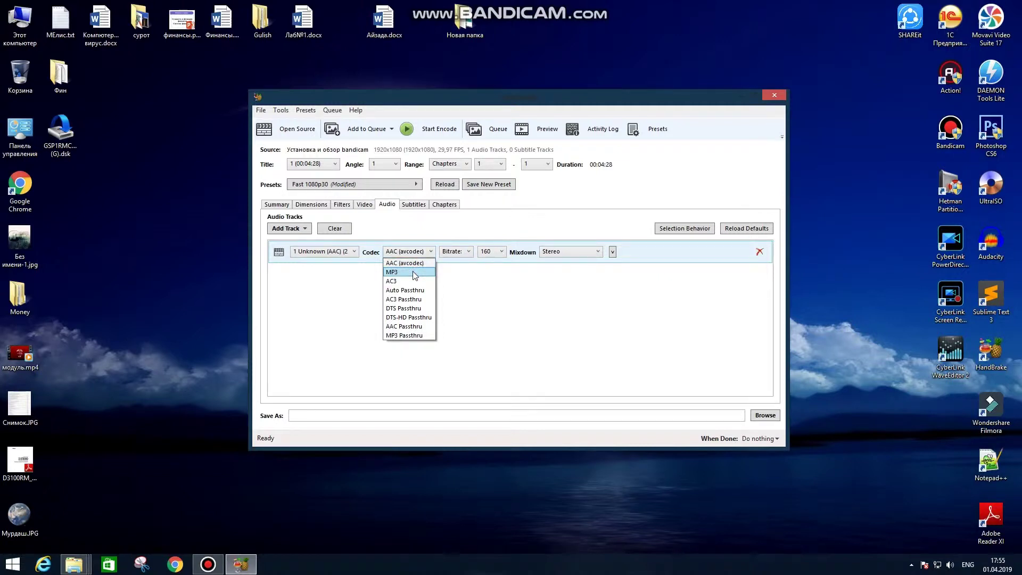
left_click(415, 273)
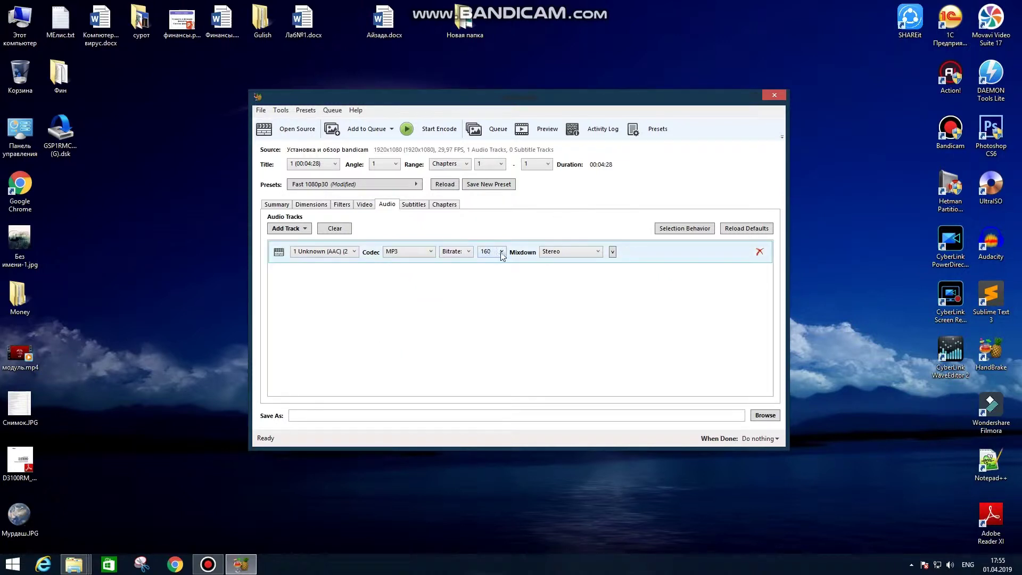
left_click(501, 253)
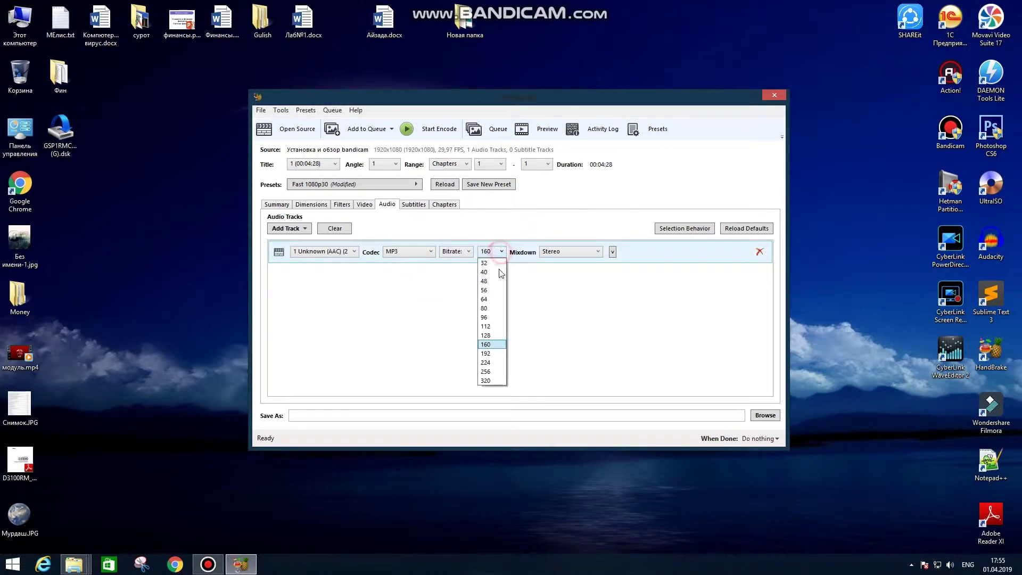
left_click(486, 381)
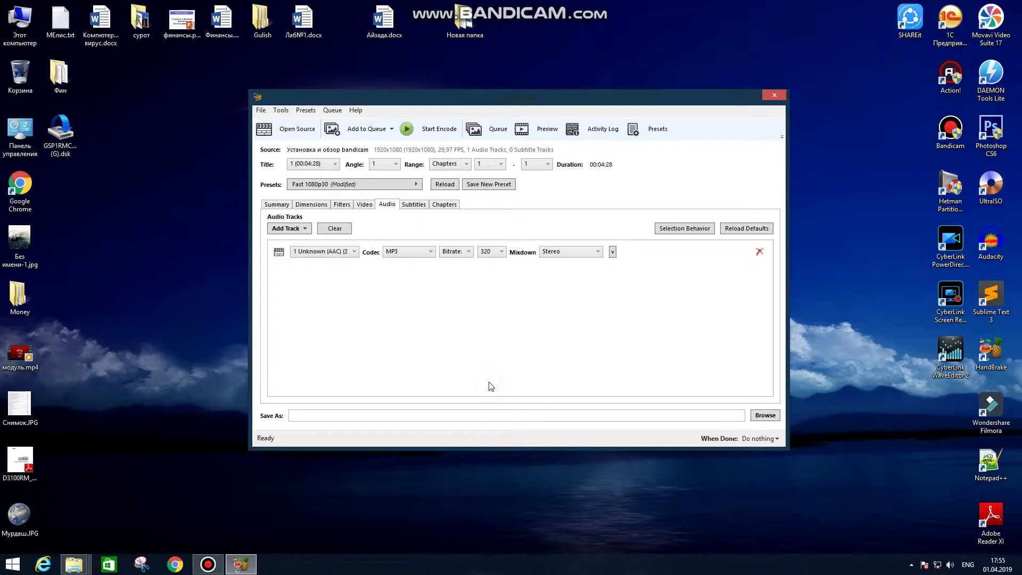
Set the output file to Сжатый.mp4 in the Compcent folder and start the encode.
left_click(439, 133)
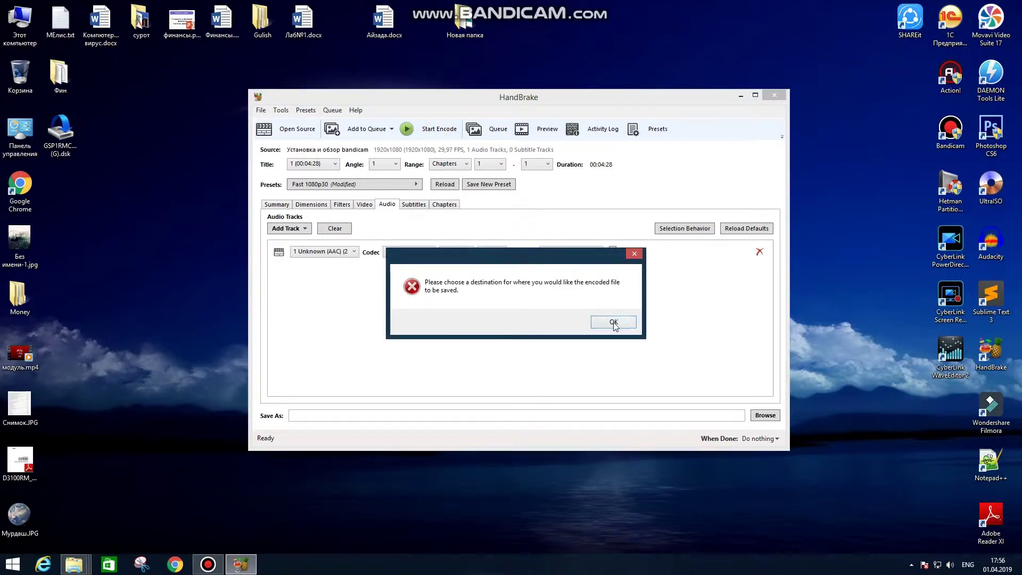
left_click(613, 323)
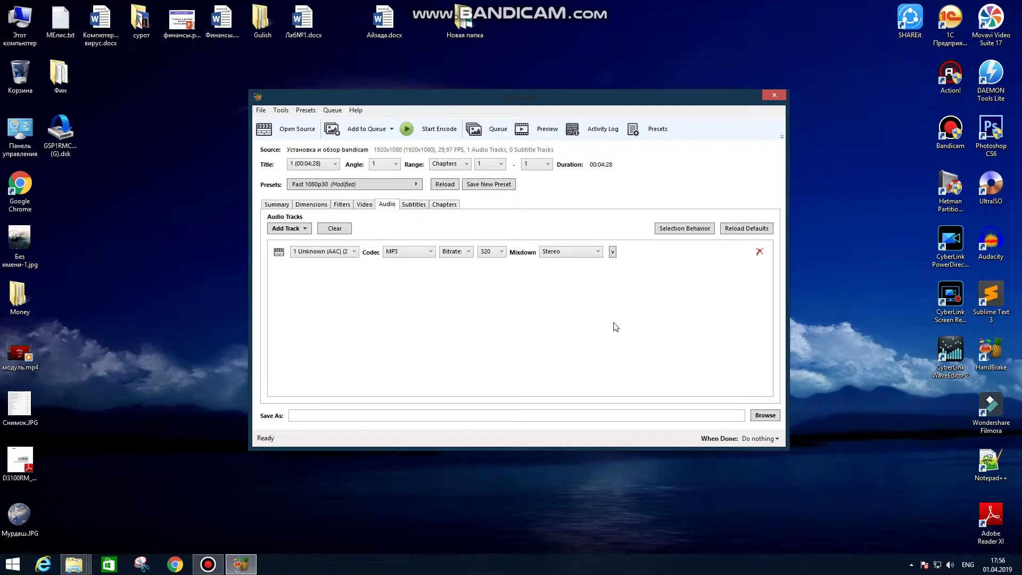
left_click(764, 416)
left_click(390, 339)
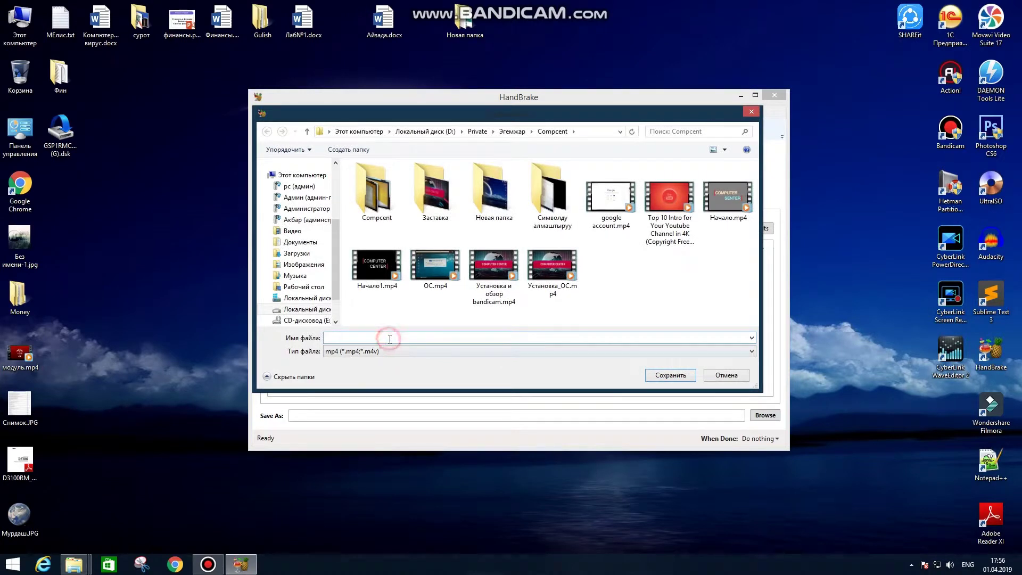
key("alt+shift")
key("alt+shift")
key("alt+shift")
type("Сжатый")
left_click(682, 376)
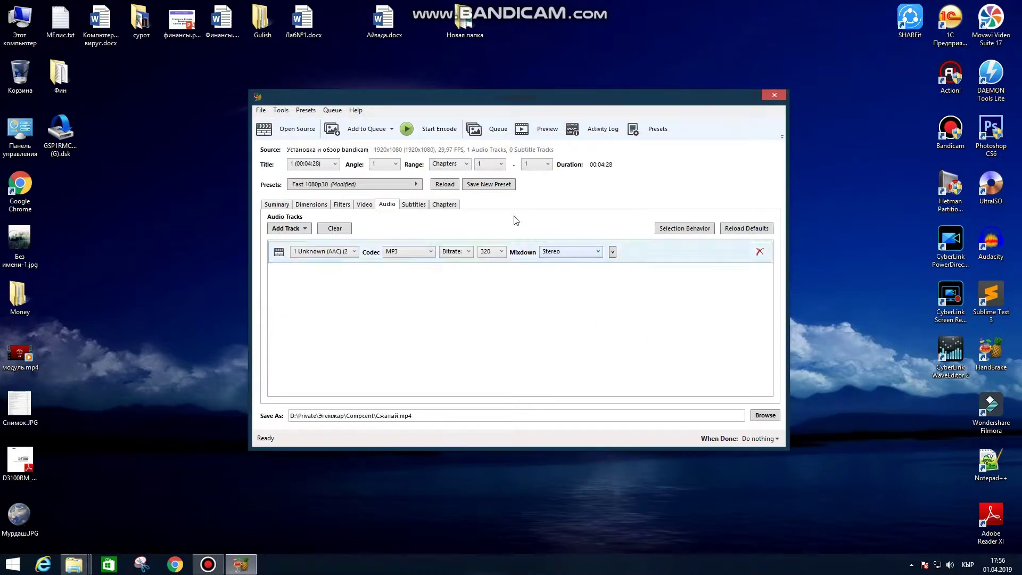
left_click(424, 130)
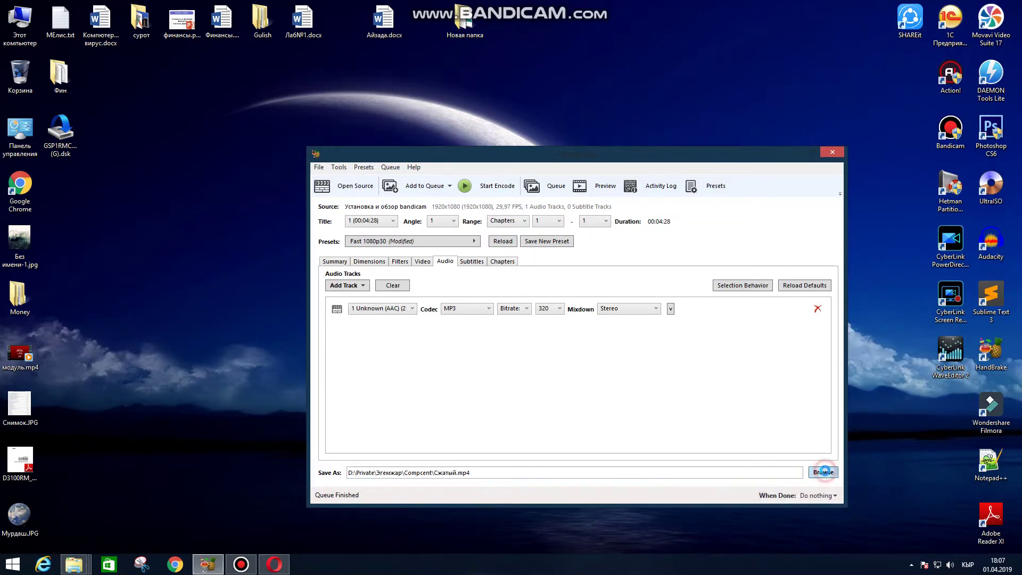
Browse the output folder and check the file size of the encoded Сжатый.mp4 in its properties.
left_click(824, 473)
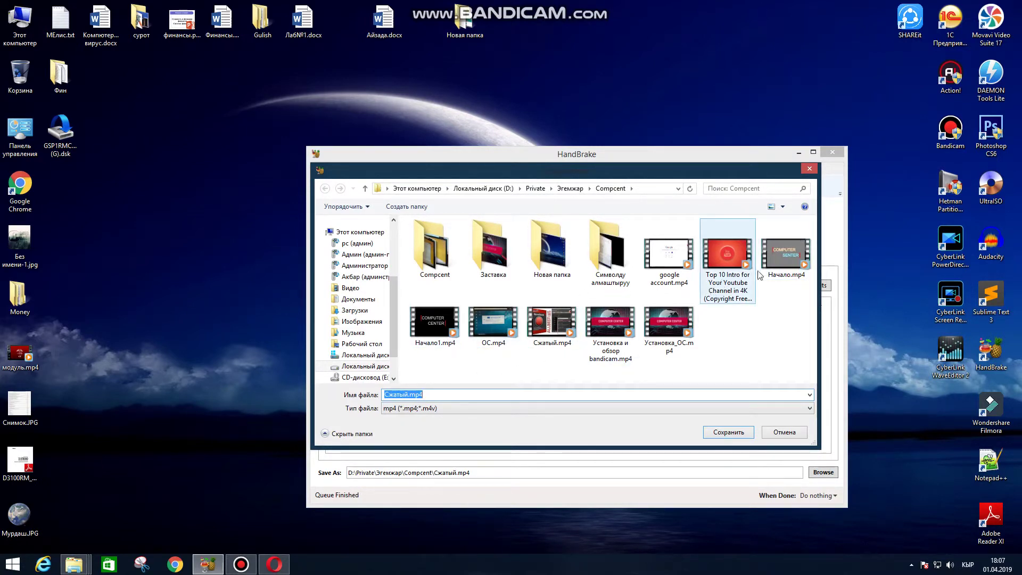
left_click_drag(768, 169, 751, 111)
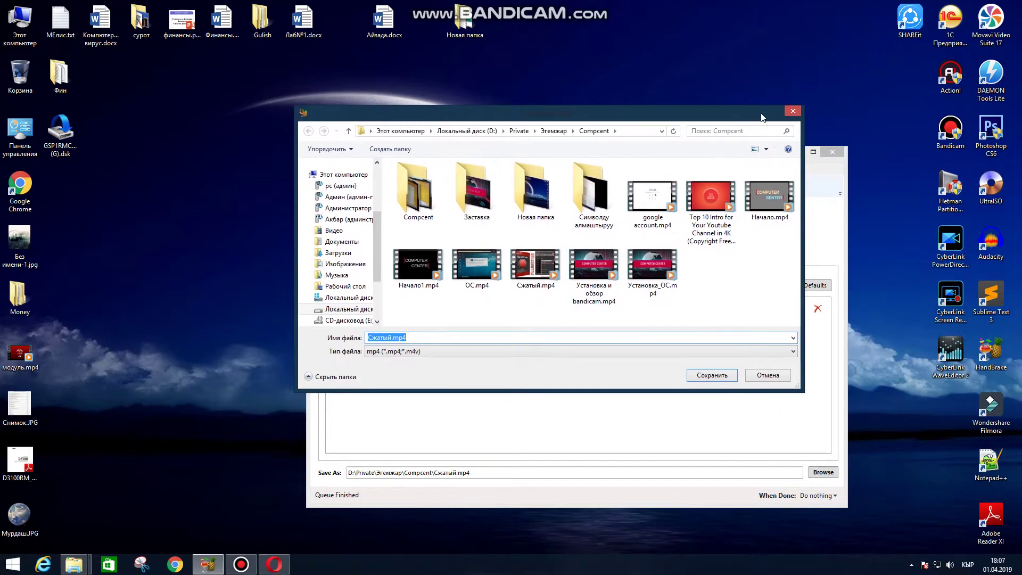
right_click(525, 247)
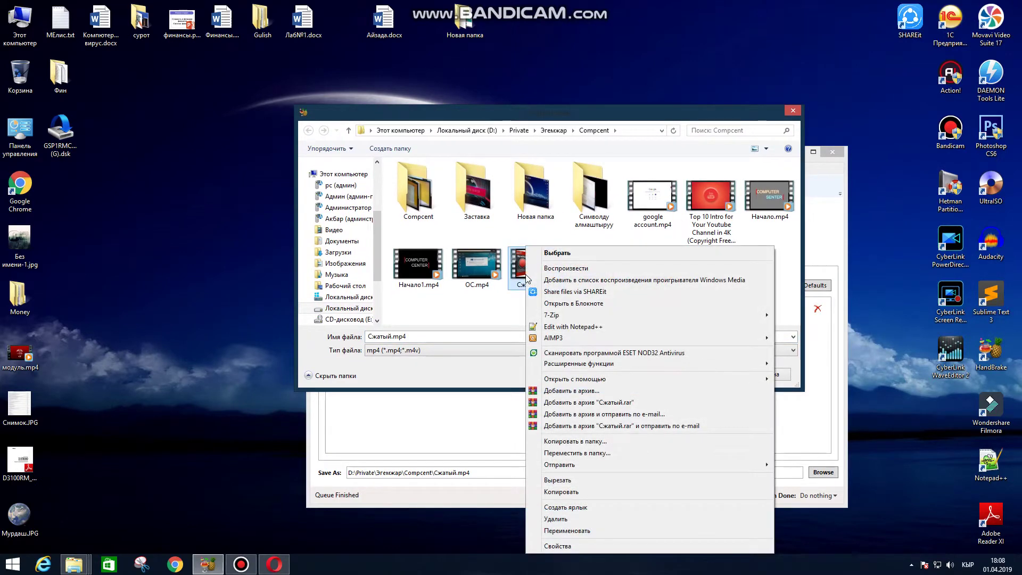
left_click(580, 546)
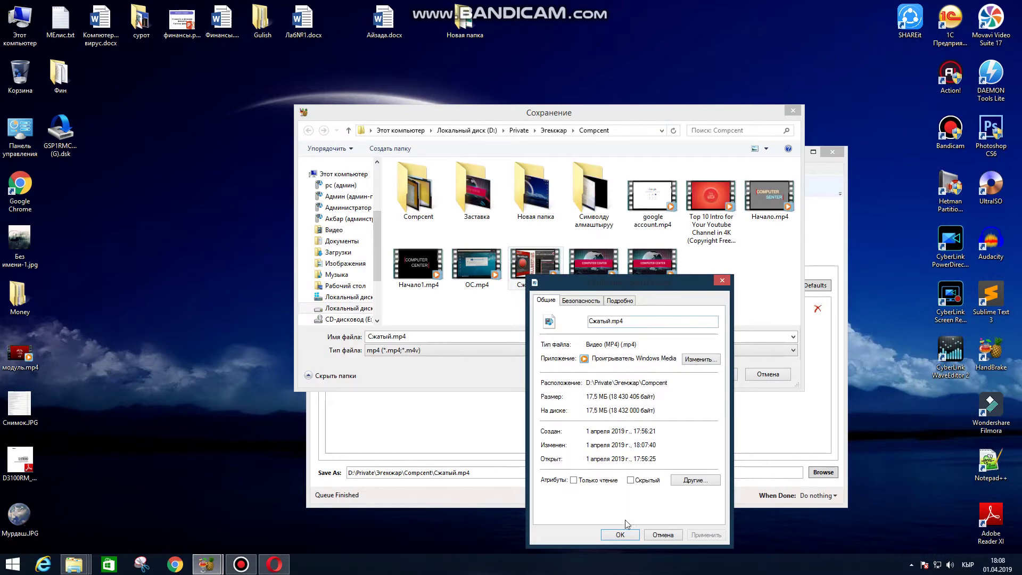
left_click(663, 534)
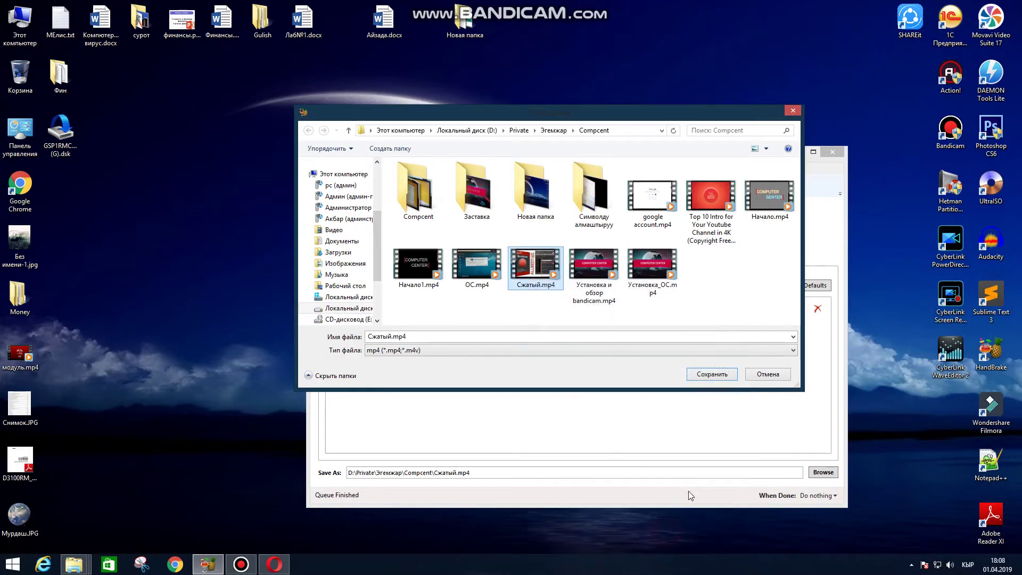
Compare the original "Установка и обзор bandicam.mp4" with Сжатый.mp4 in the output folder and cancel the save dialog.
left_click(600, 286)
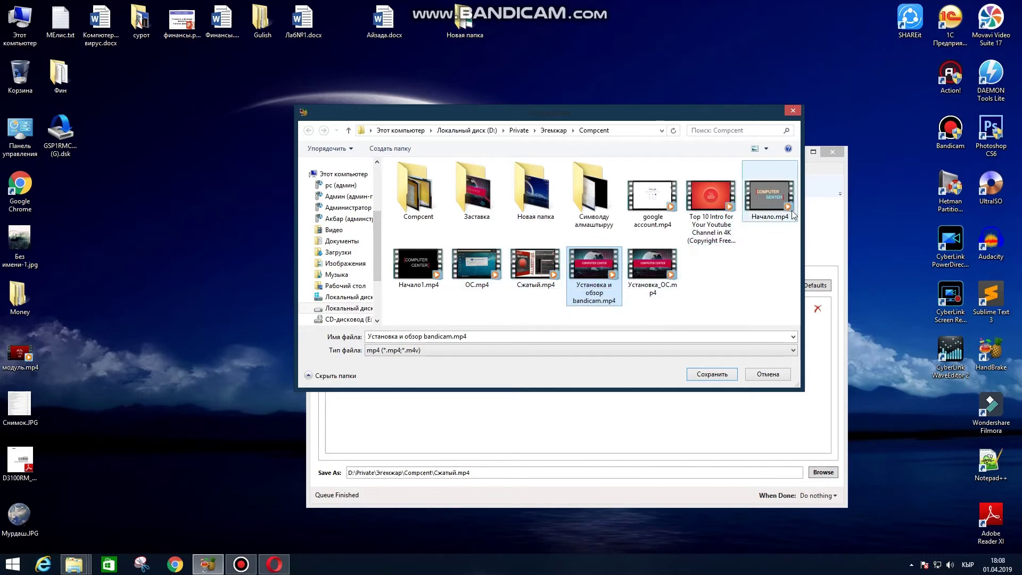
left_click(547, 269)
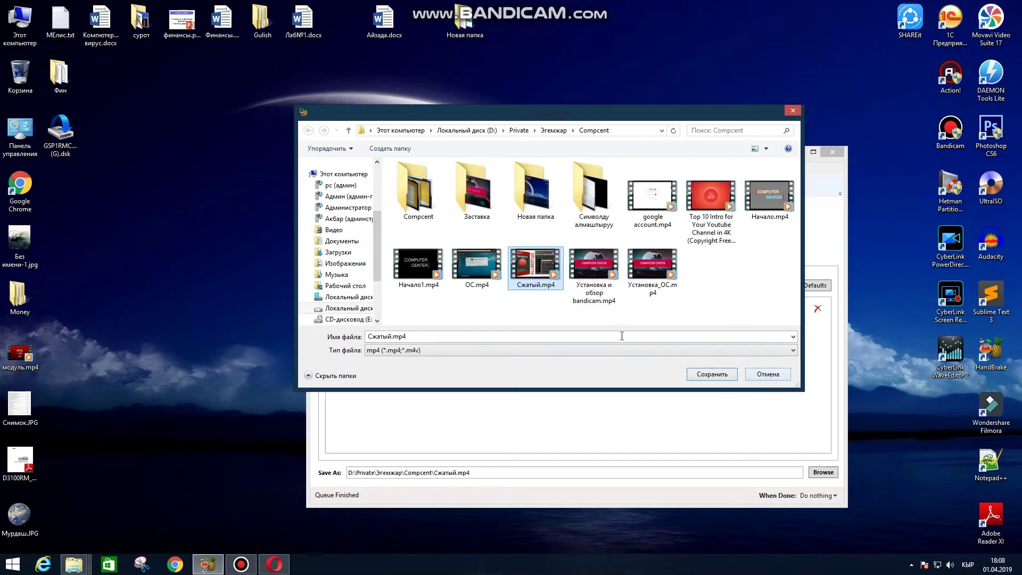
left_click(771, 376)
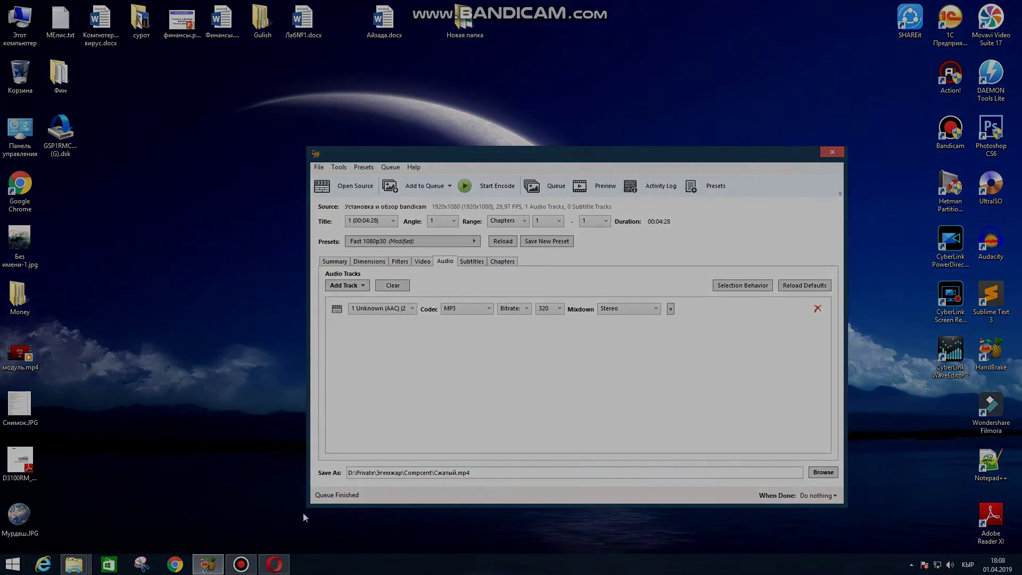